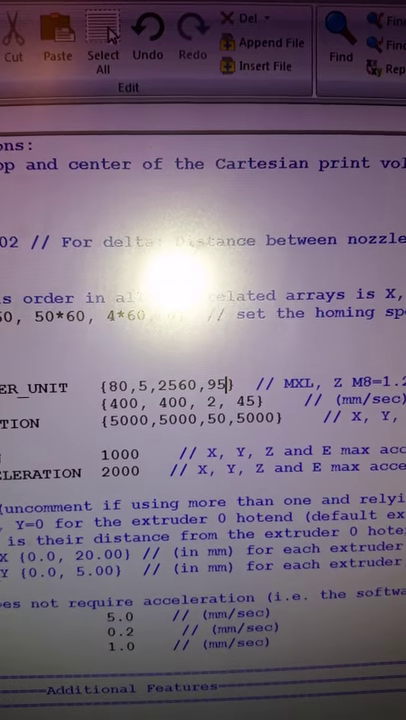
type("0")
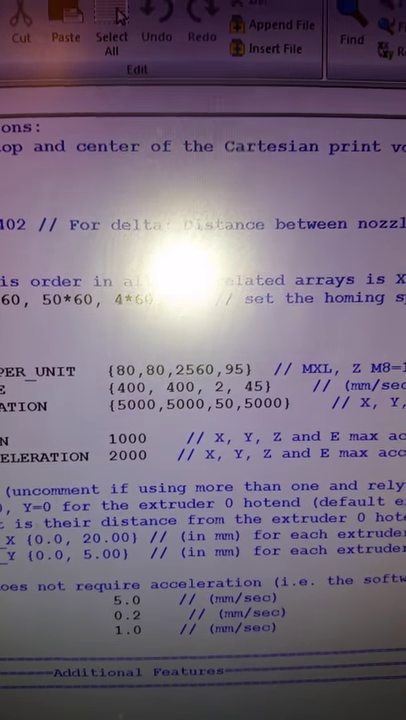
key("BackSpace")
key("BackSpace")
type("5")
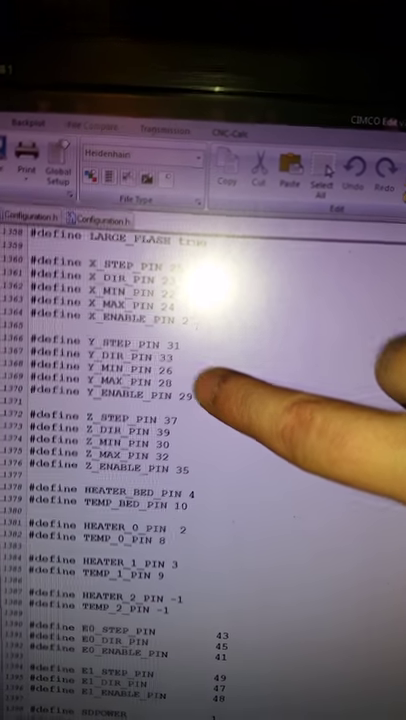
scroll(200, 400, "down", 1)
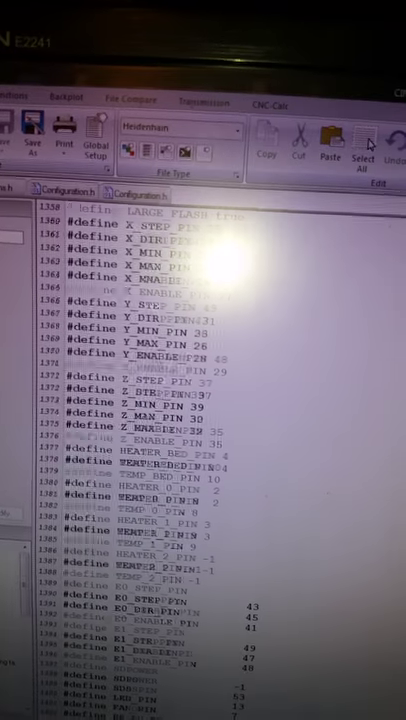